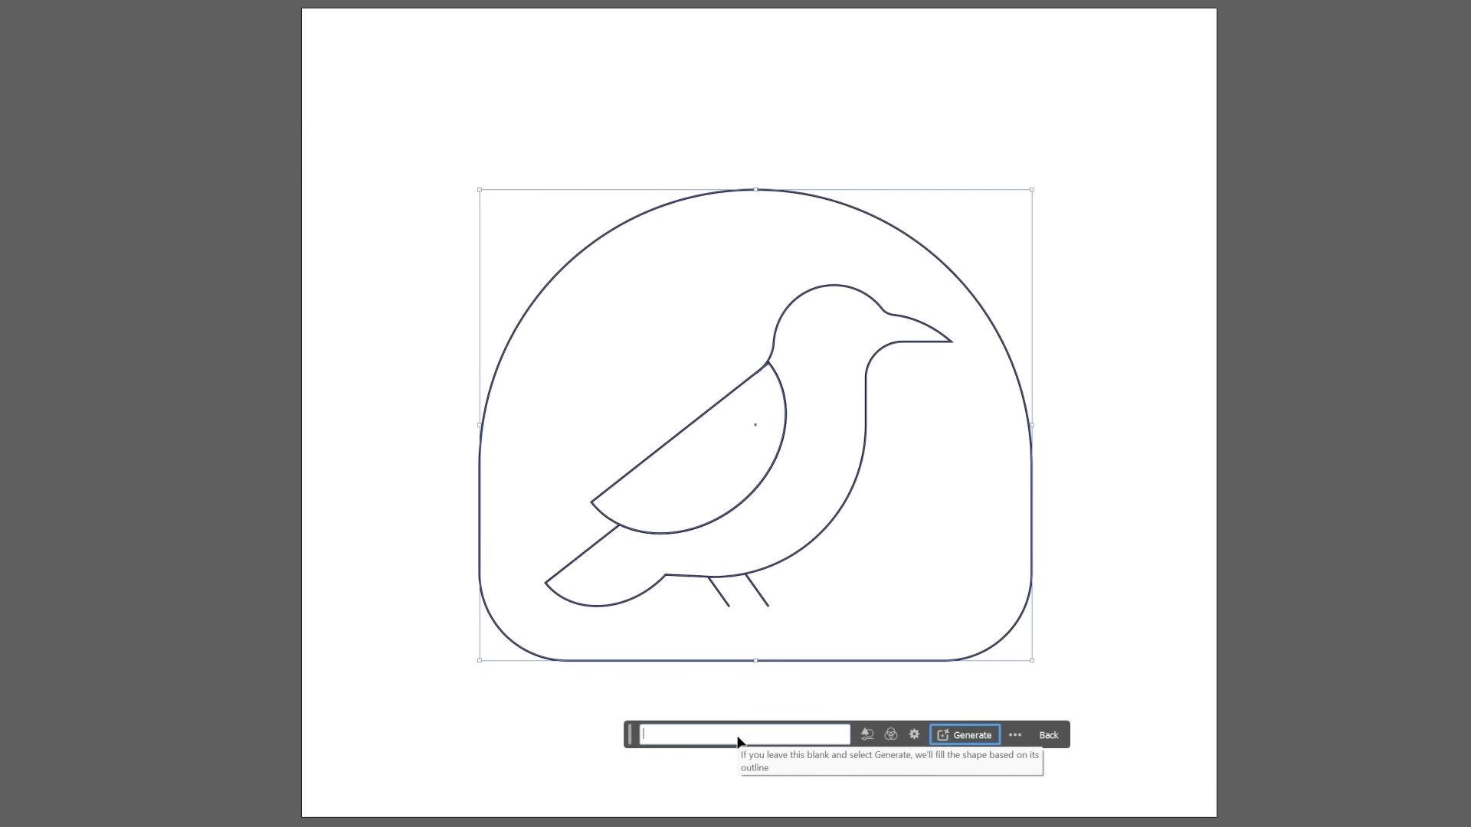
# - Generate a 'Fill with summer leaves' fill for the bird outline and keep the yellow-breasted third variation
pyautogui.write('Fill with summer leaves')
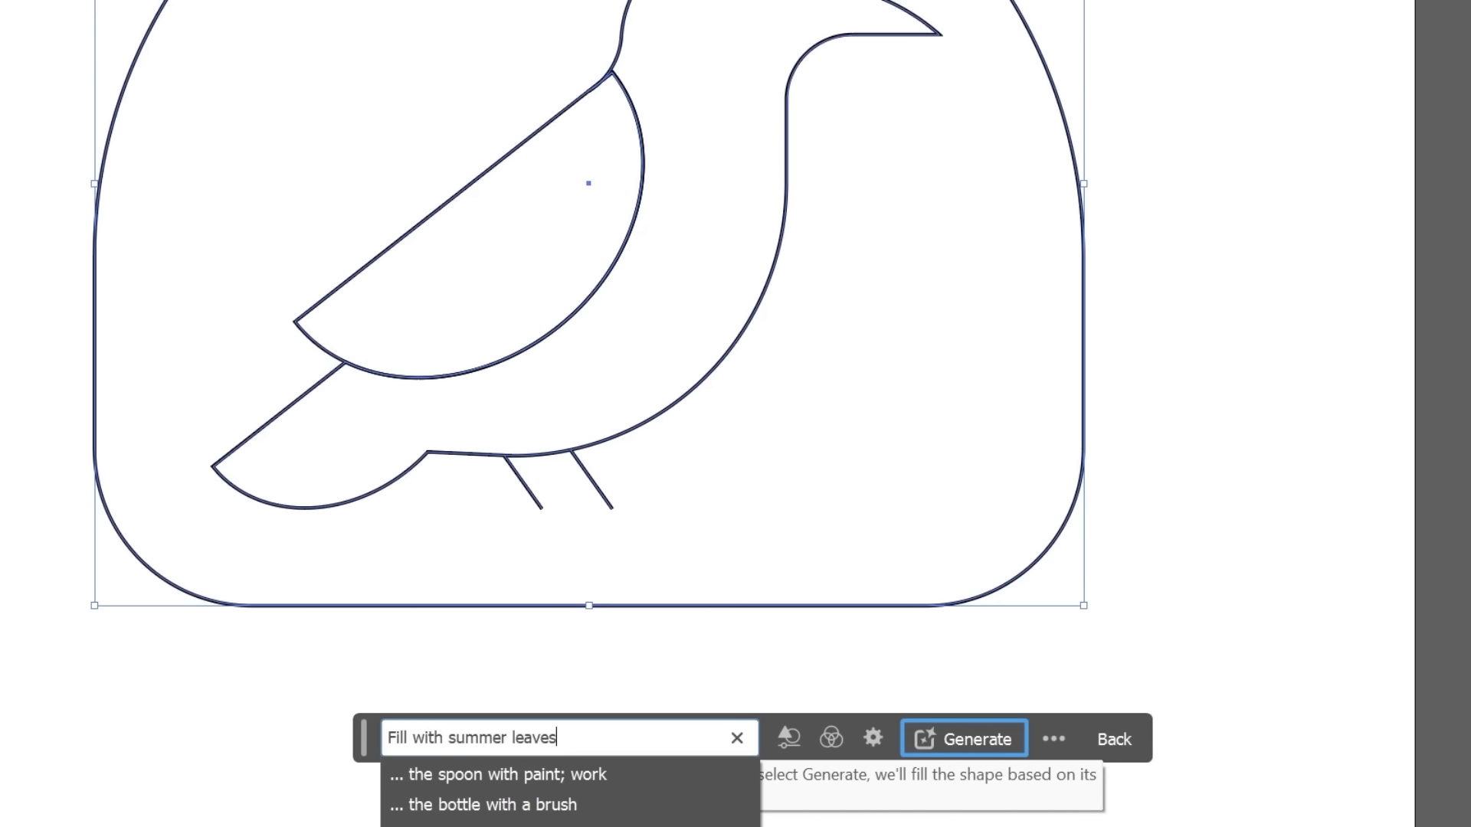
pyautogui.click(946, 732)
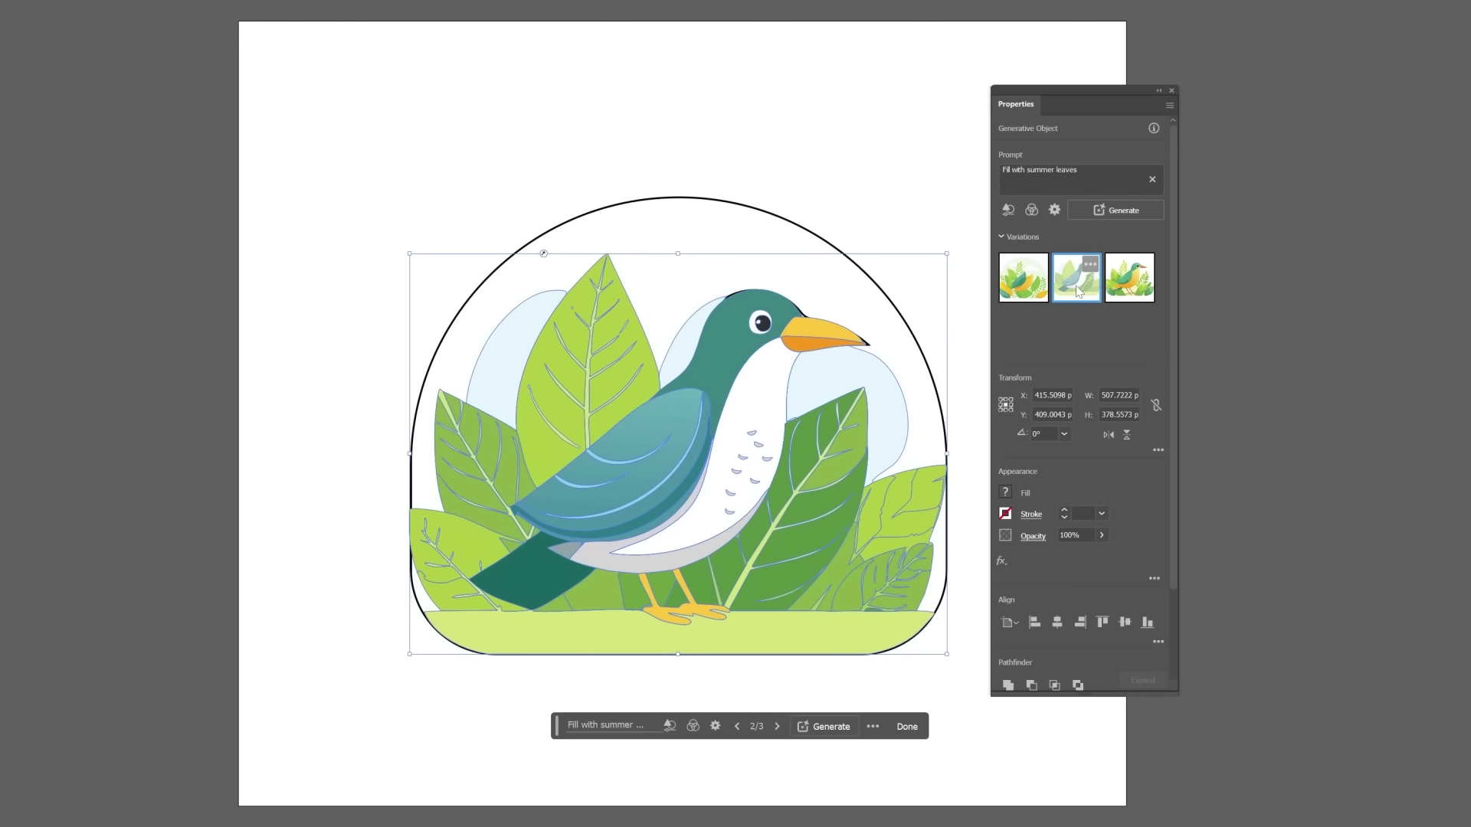
pyautogui.click(1131, 282)
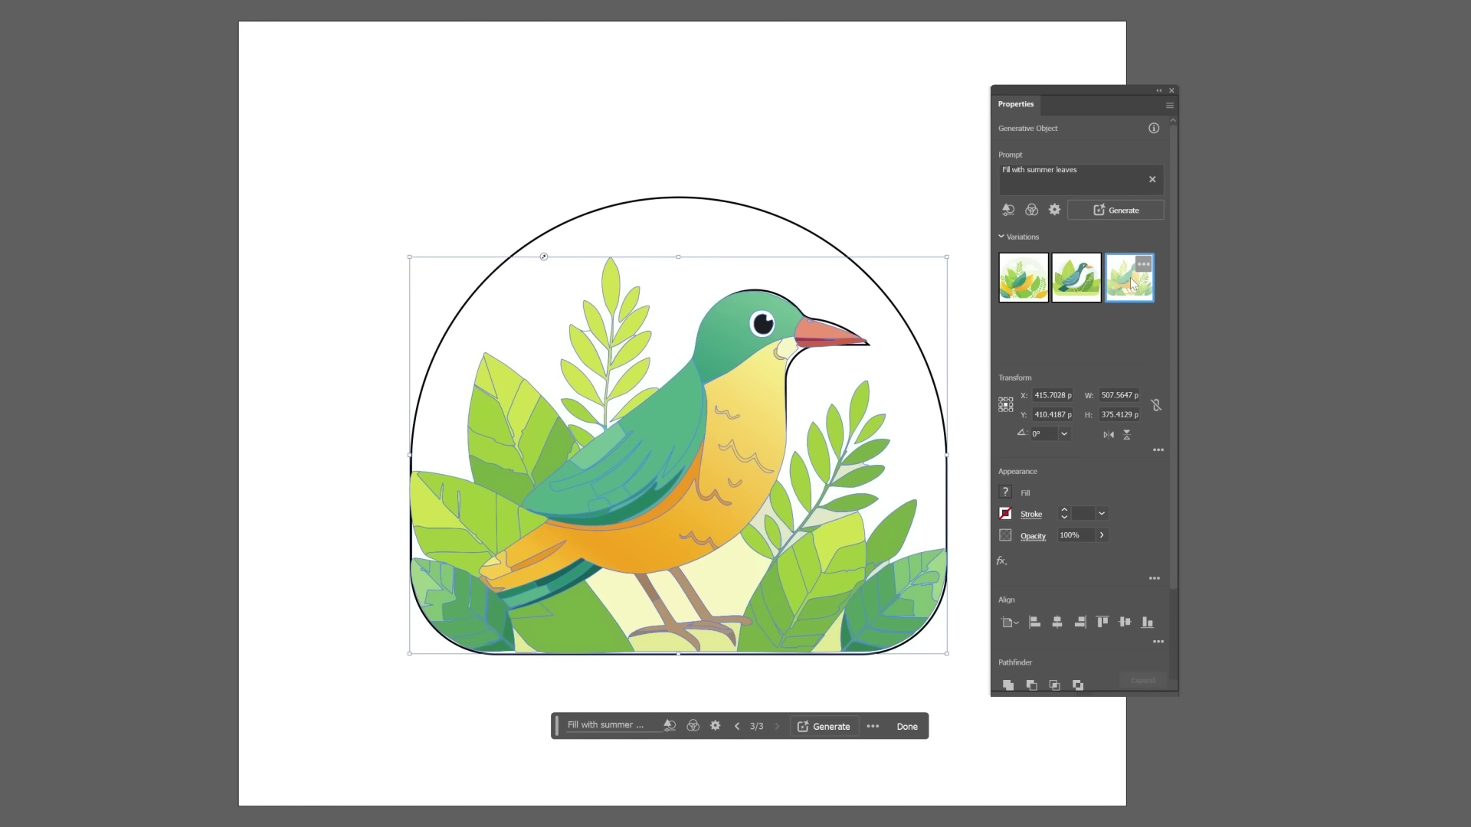
pyautogui.click(1081, 291)
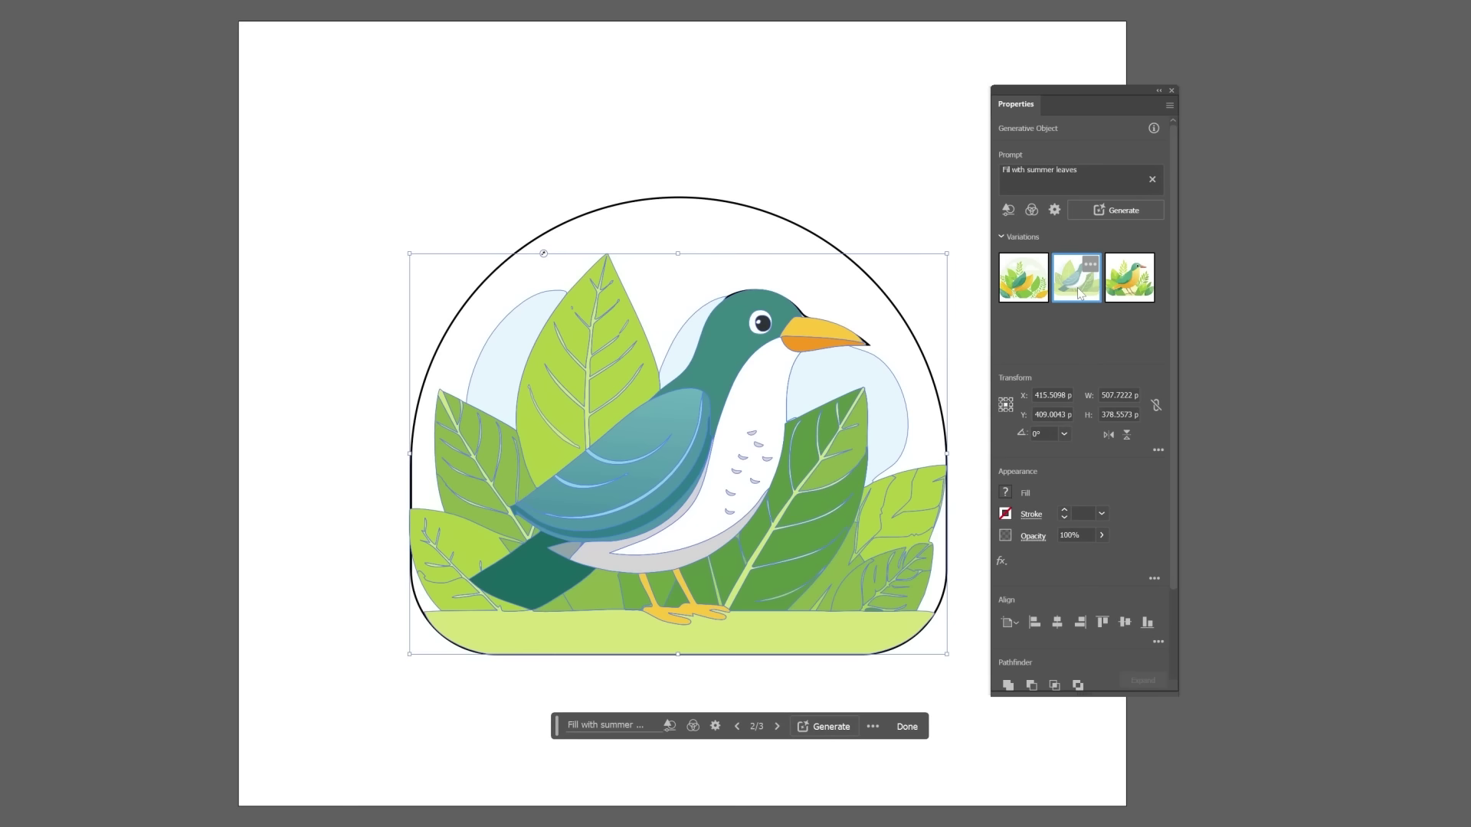
pyautogui.click(1133, 291)
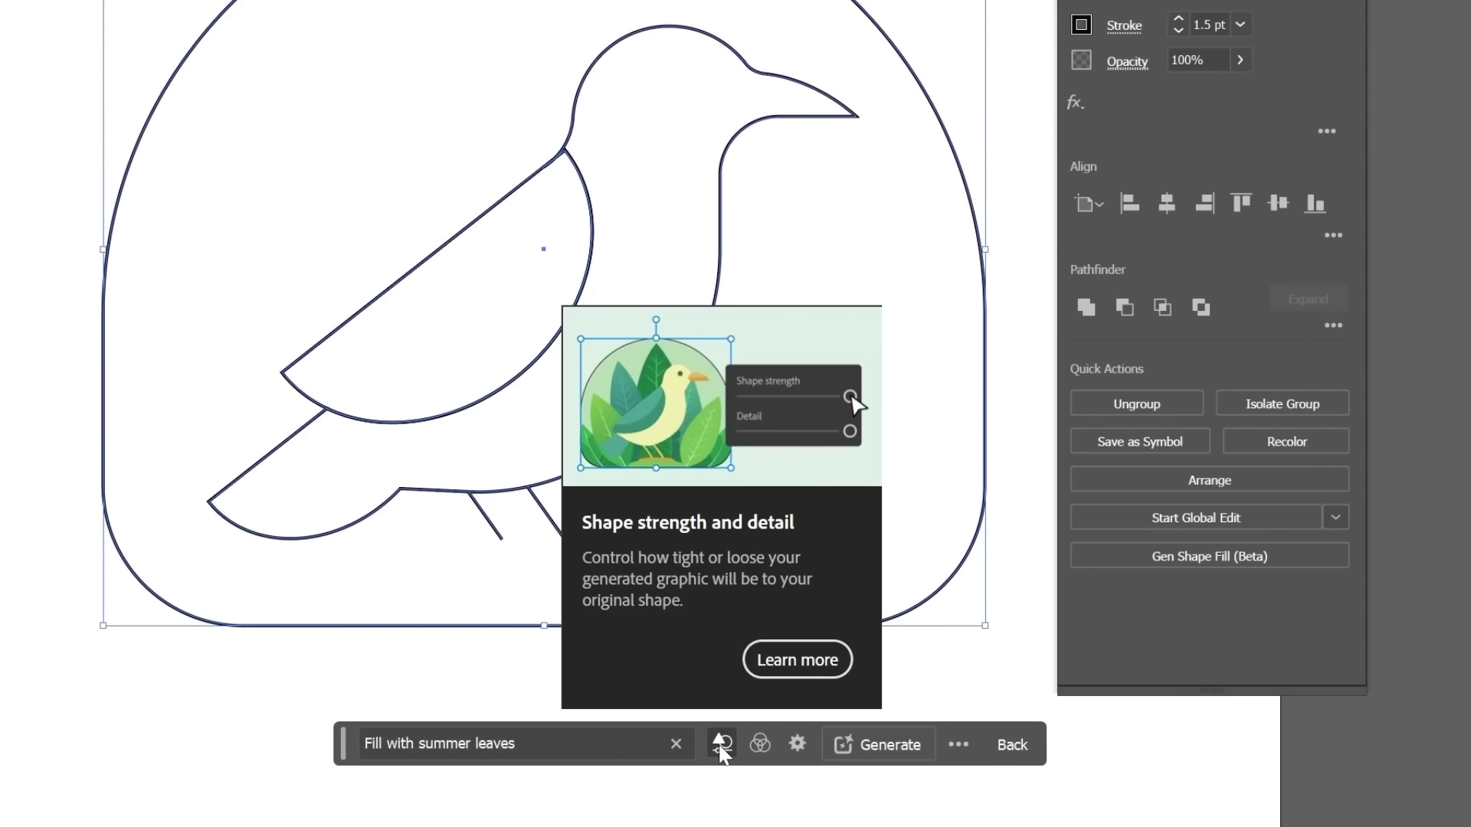
# - Lower shape strength toward the middle, regenerate the bird fill, and keep the first jungle variation
pyautogui.click(720, 744)
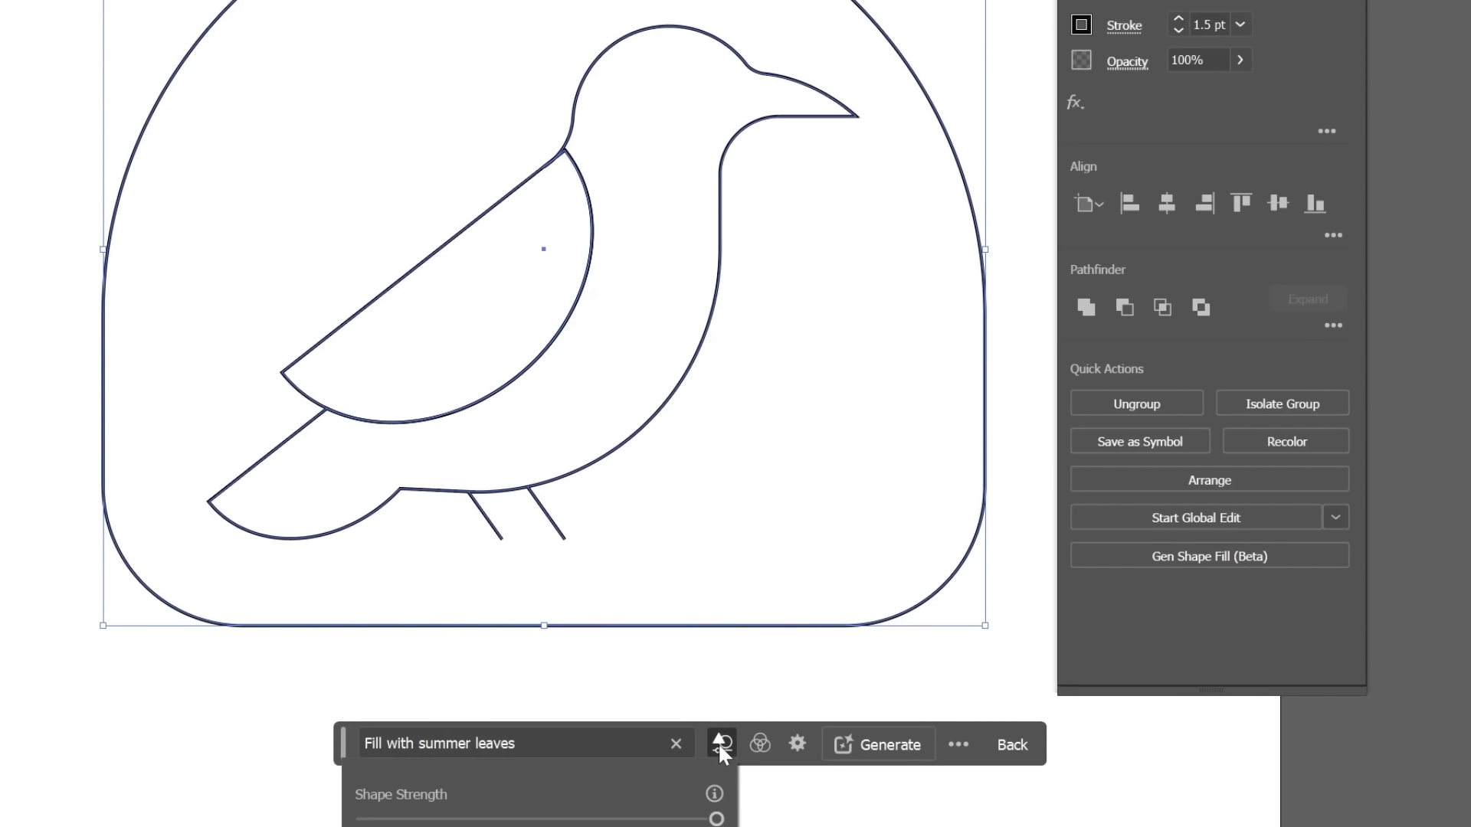
pyautogui.click(539, 646)
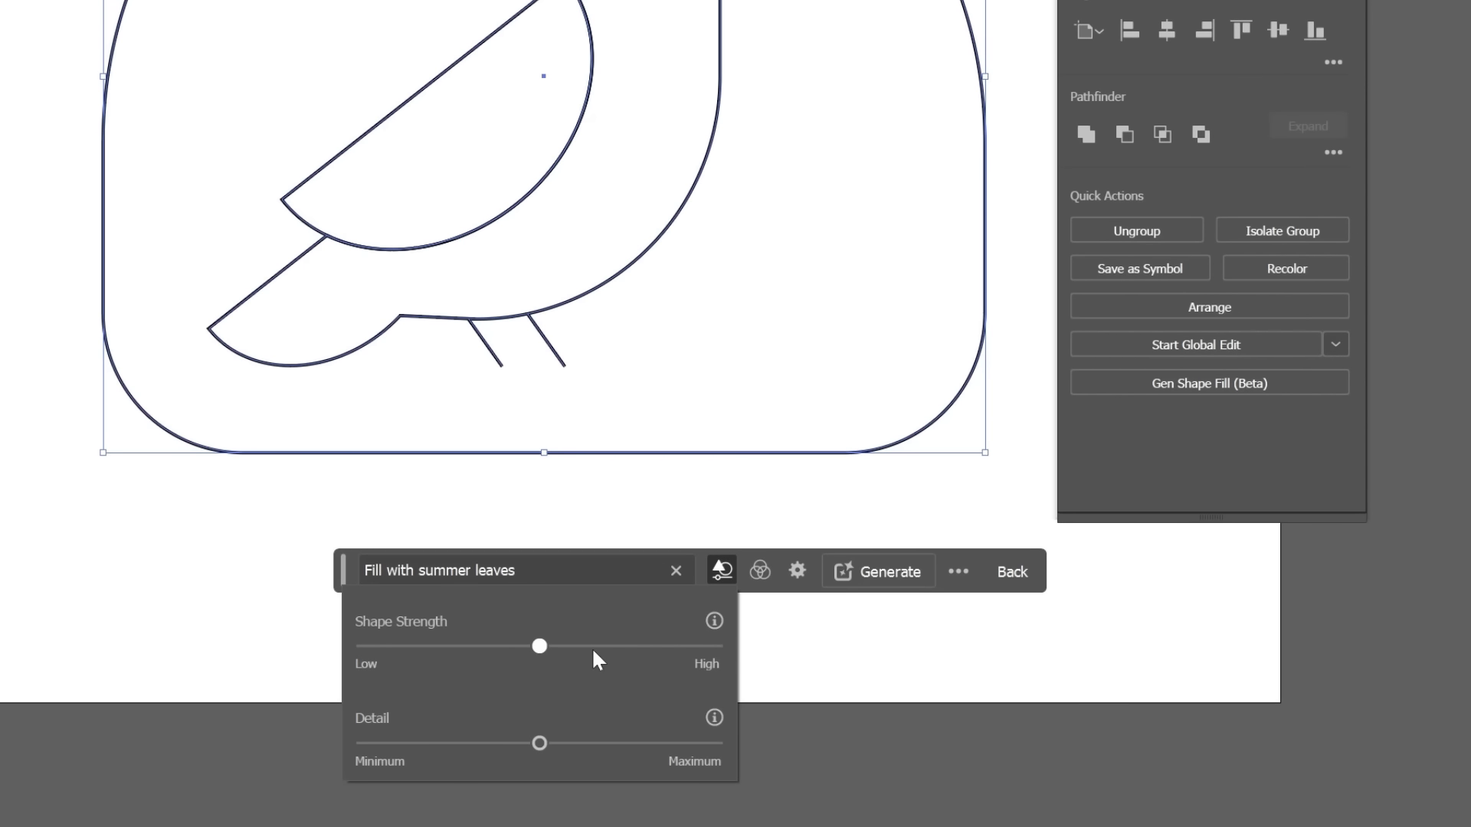
pyautogui.click(701, 646)
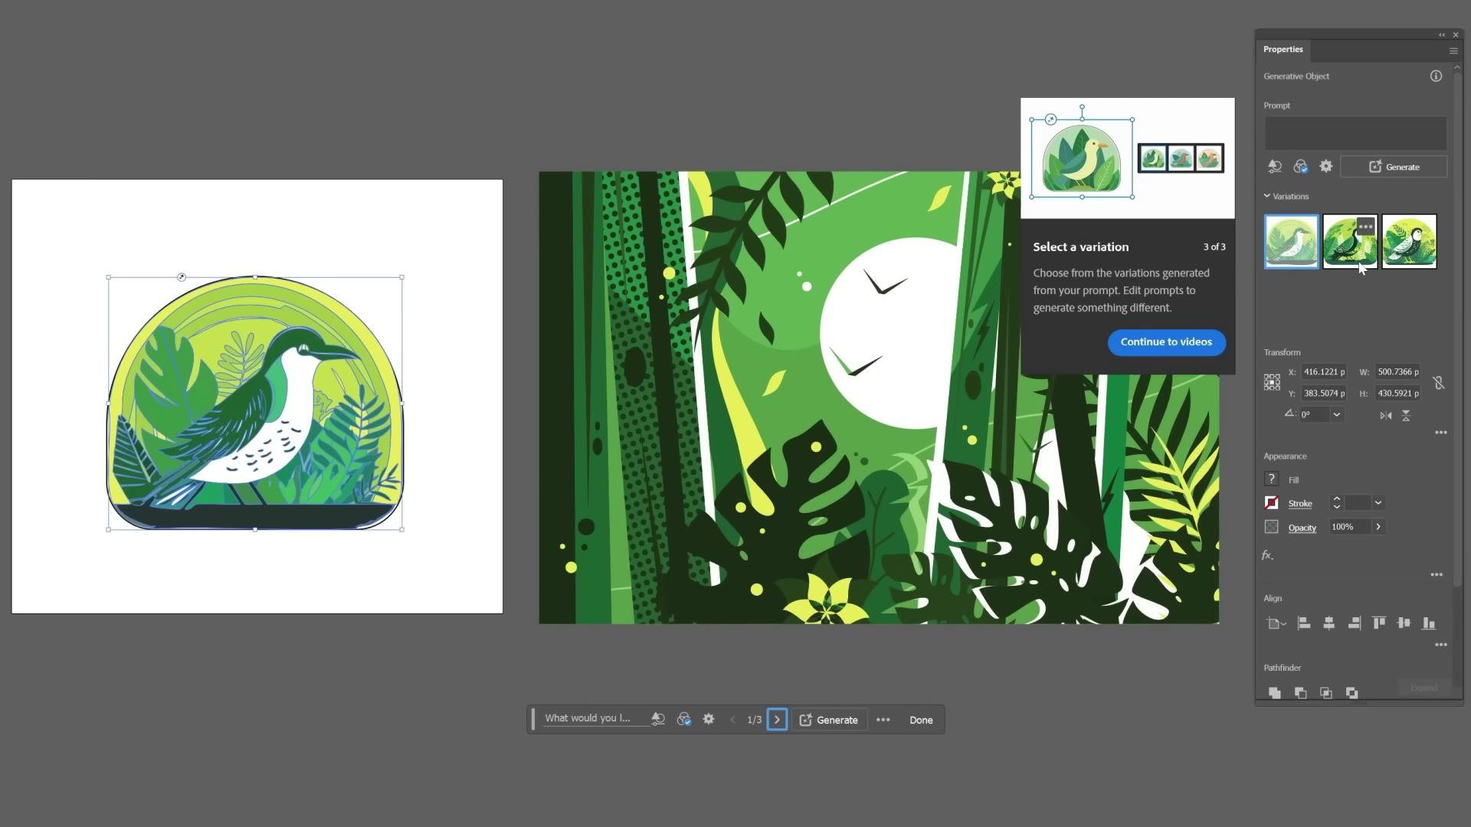
pyautogui.click(1356, 253)
pyautogui.click(1401, 252)
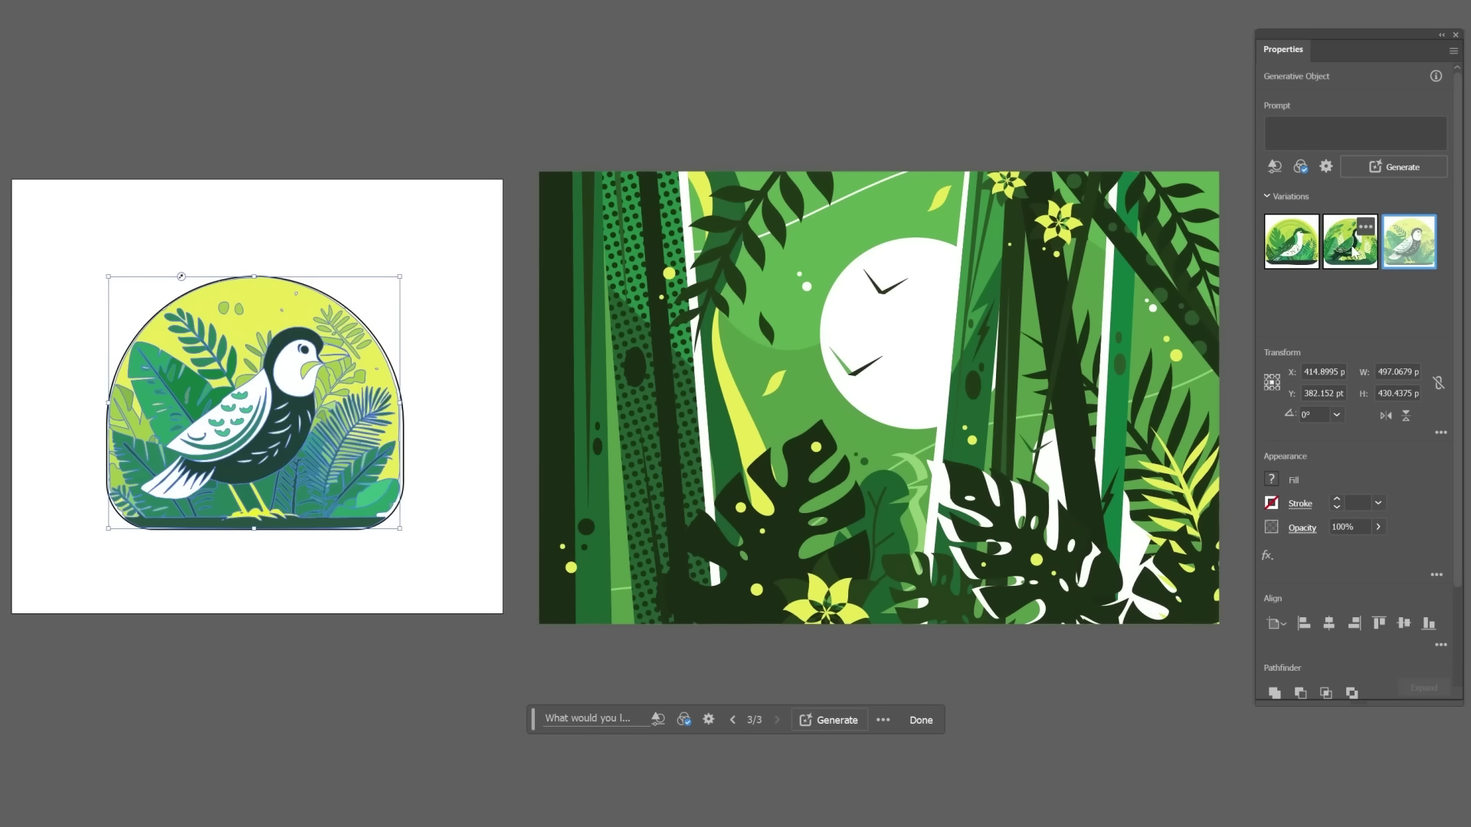
pyautogui.click(1355, 252)
pyautogui.click(1310, 262)
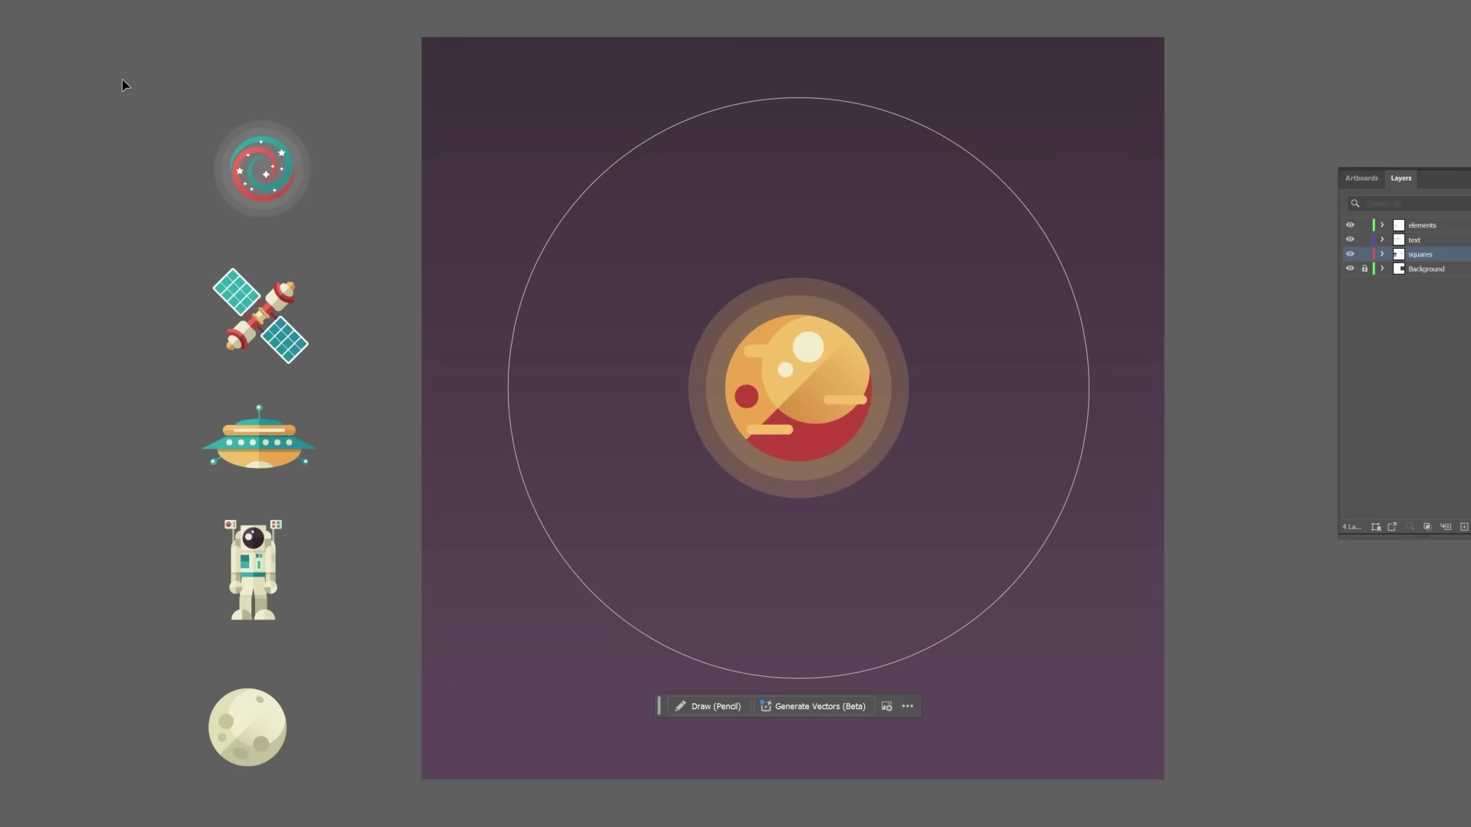
# - Attach all five space icons to the orbit circle with Objects on Path
pyautogui.hotkey('ctrl', 'a')
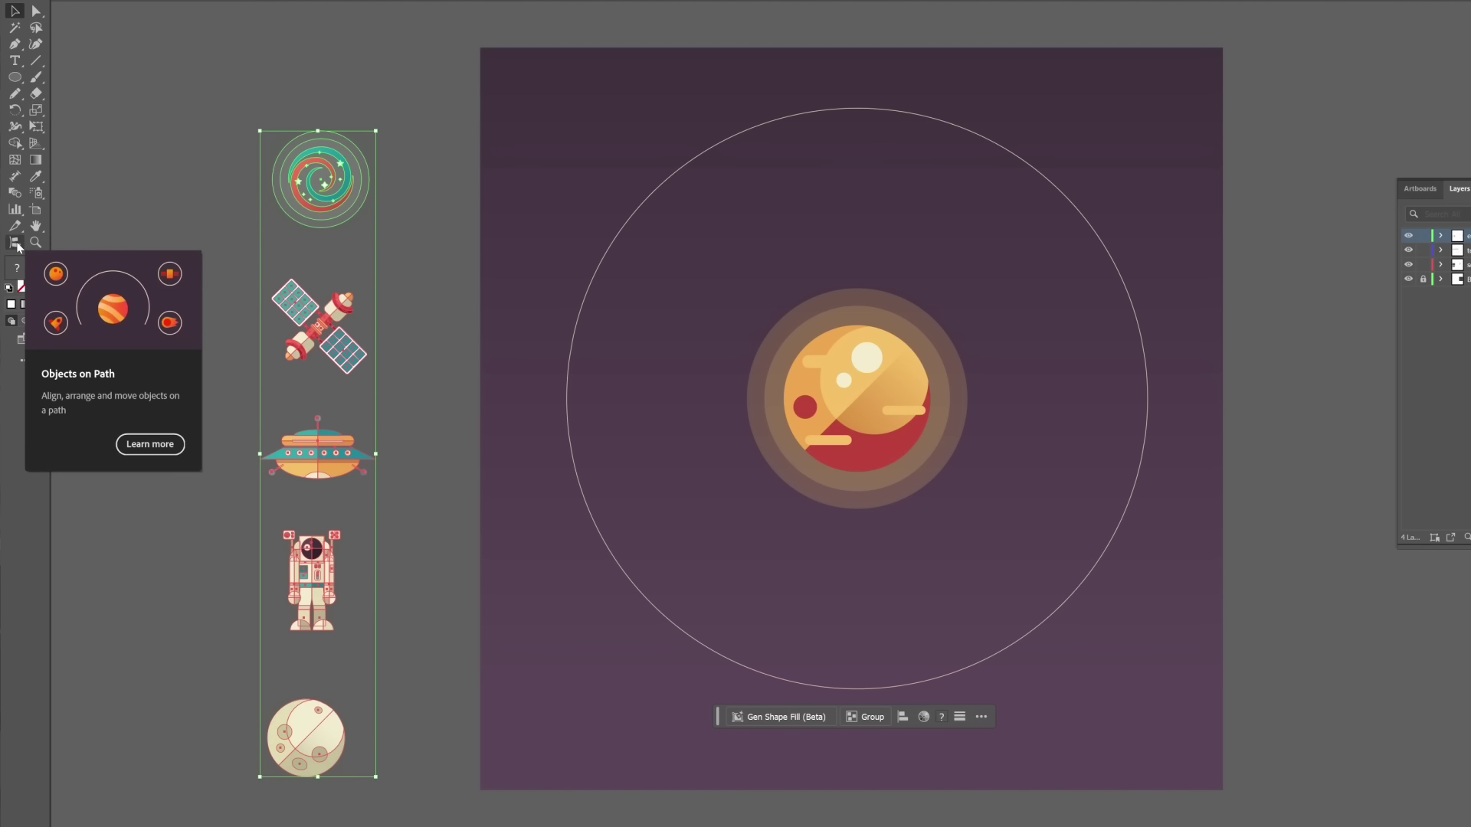
pyautogui.click(16, 243)
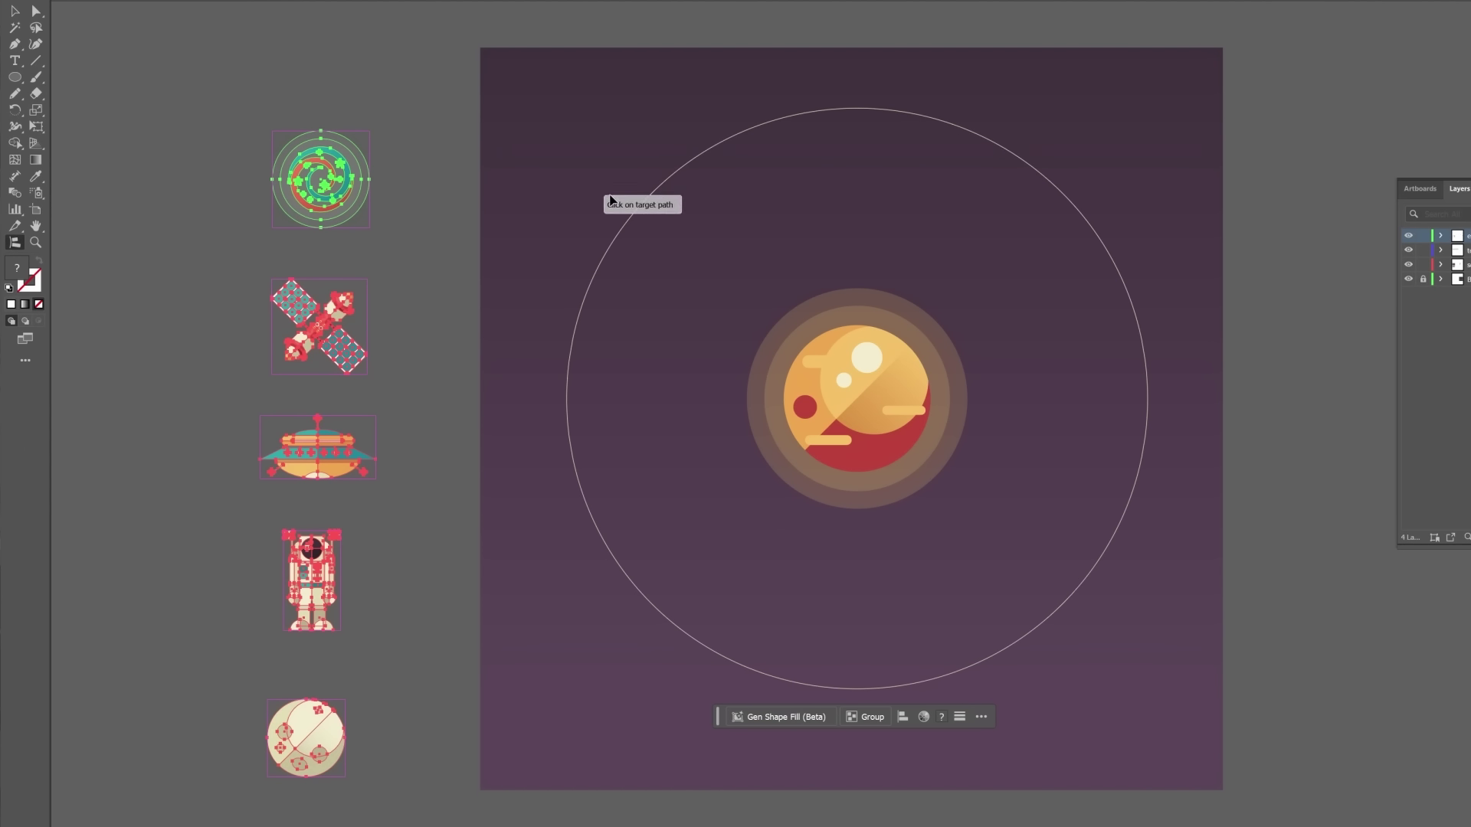
pyautogui.click(654, 192)
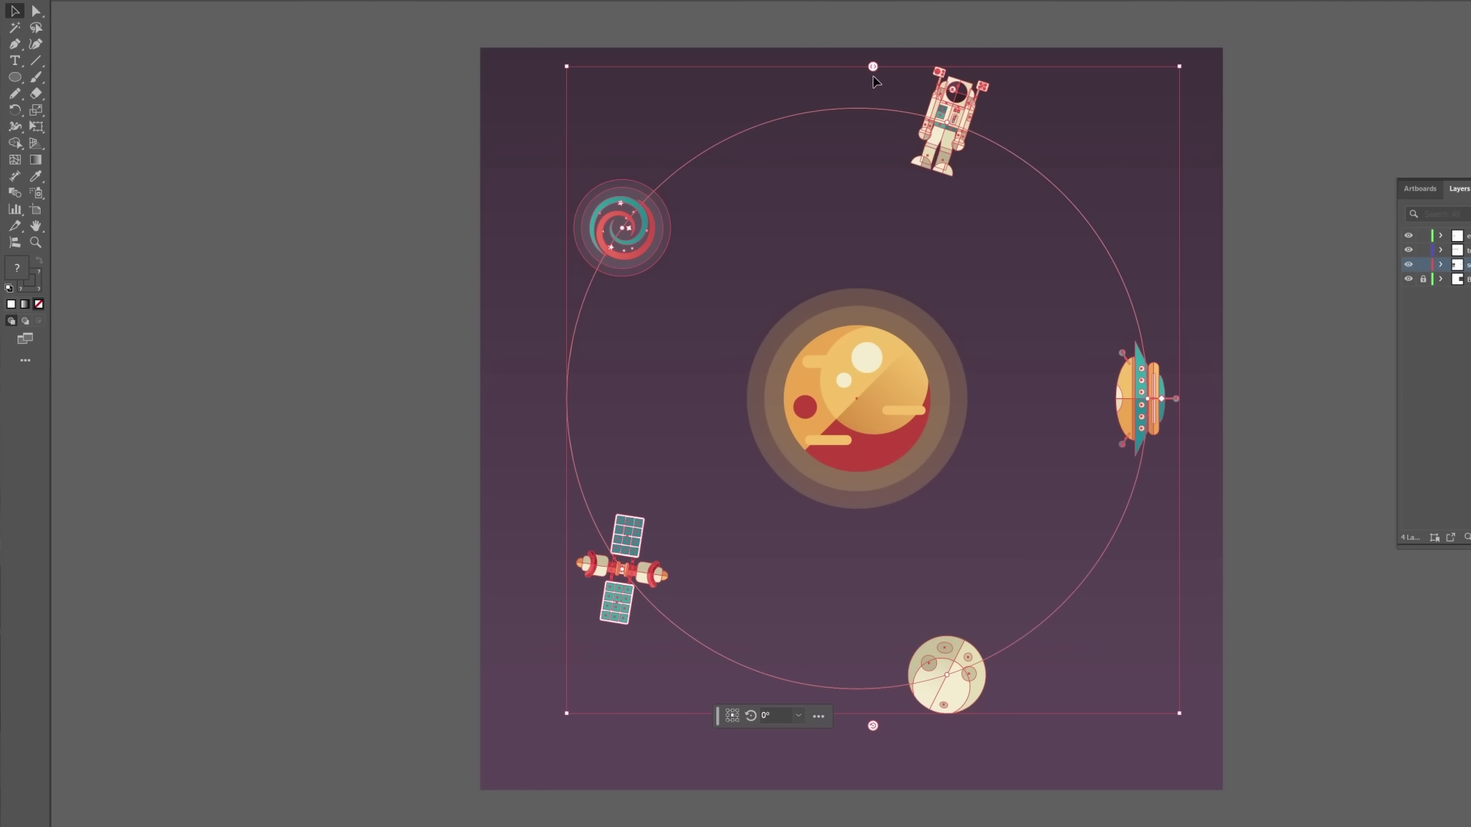
# - Space the icons evenly around the orbit and rotate them to follow its curve
pyautogui.moveTo(873, 69); pyautogui.dragTo(866, 115)
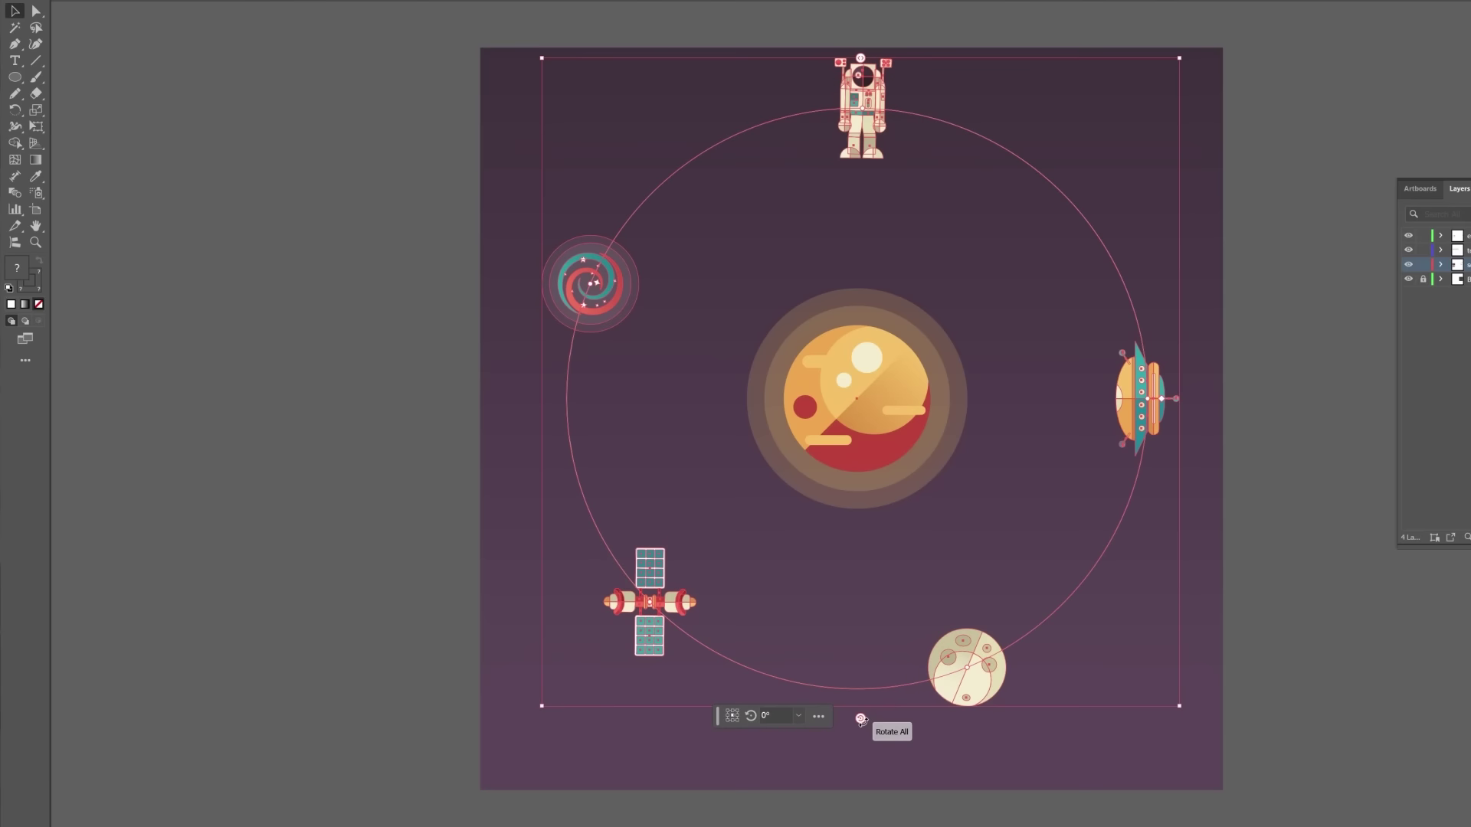
pyautogui.moveTo(859, 721); pyautogui.dragTo(813, 747)
pyautogui.moveTo(611, 252); pyautogui.dragTo(589, 371)
pyautogui.moveTo(630, 285); pyautogui.dragTo(644, 289)
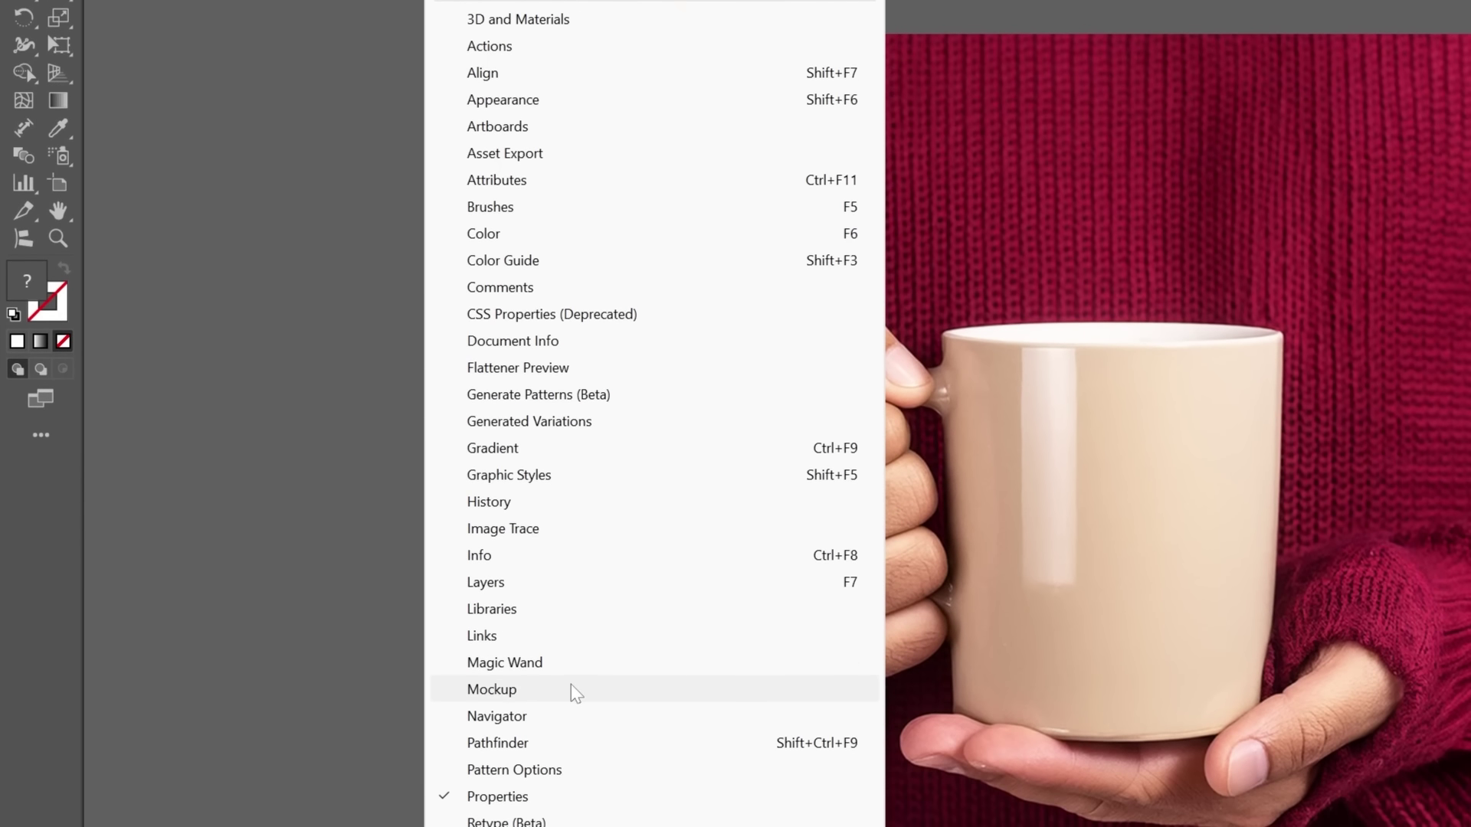
# - Create a mockup placing the coffee shop logo onto the beige mug photo
pyautogui.click(571, 801)
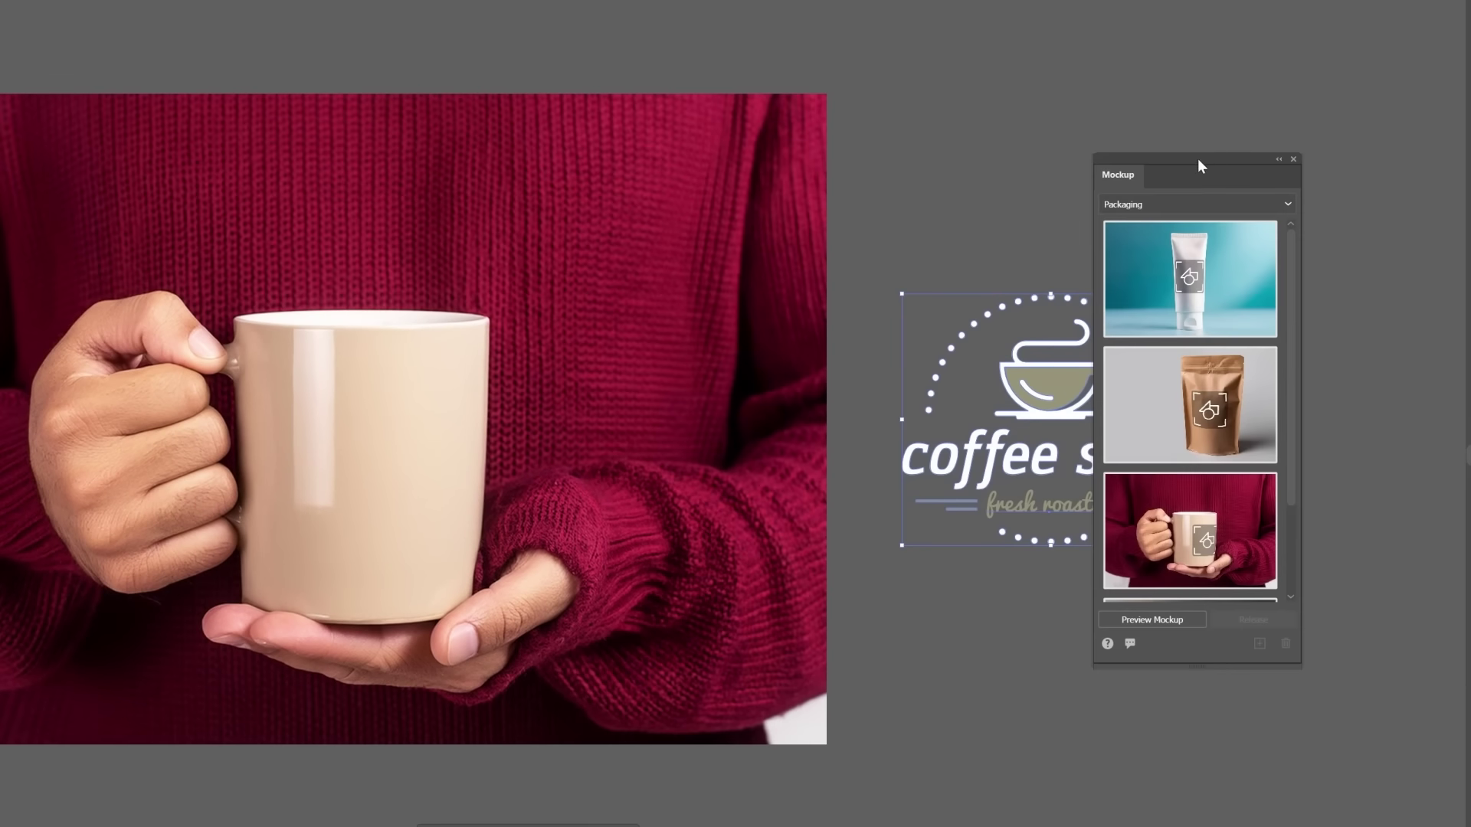
pyautogui.moveTo(1198, 159); pyautogui.dragTo(1339, 116)
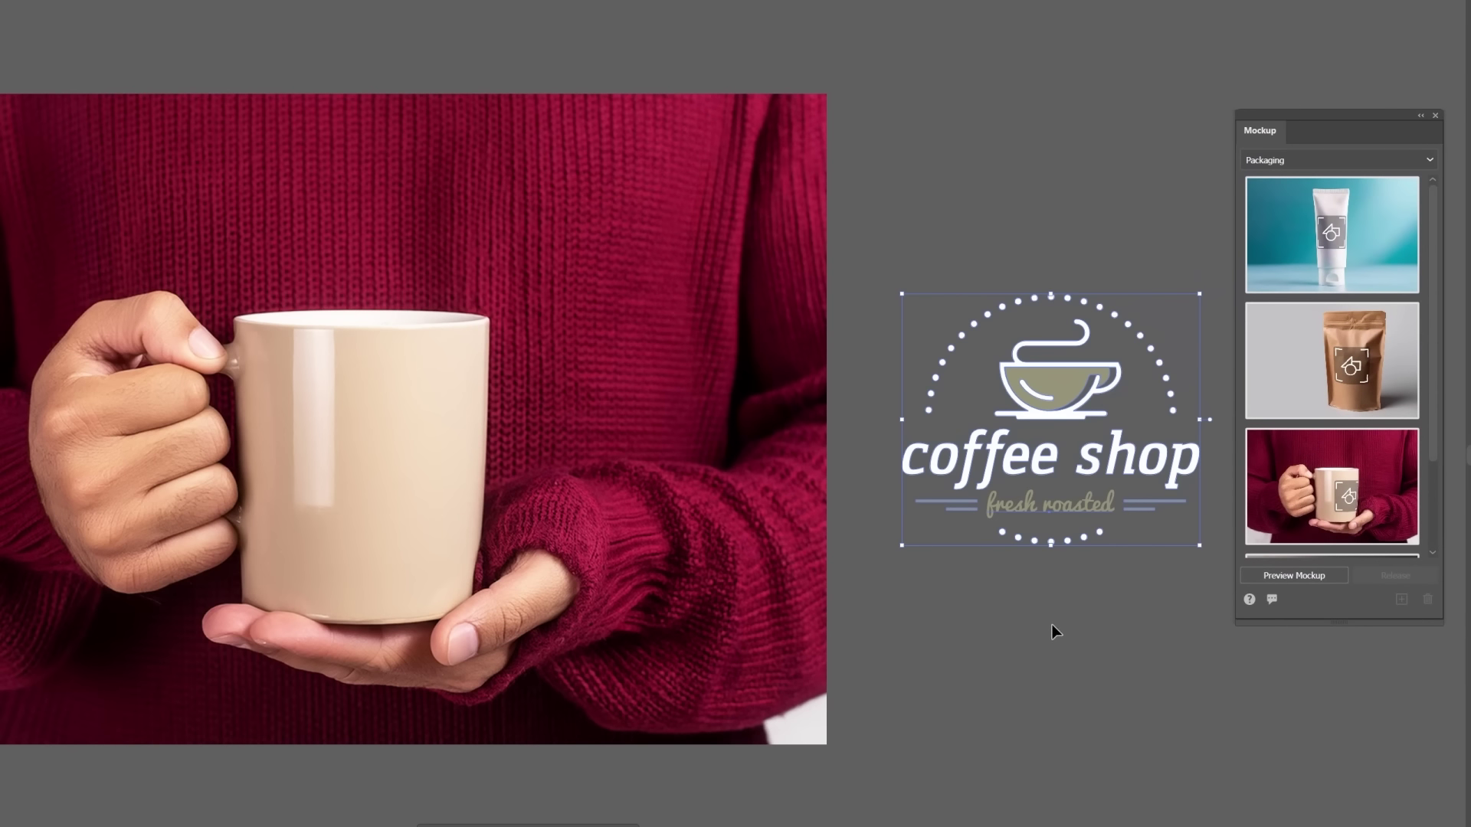
pyautogui.click(764, 442)
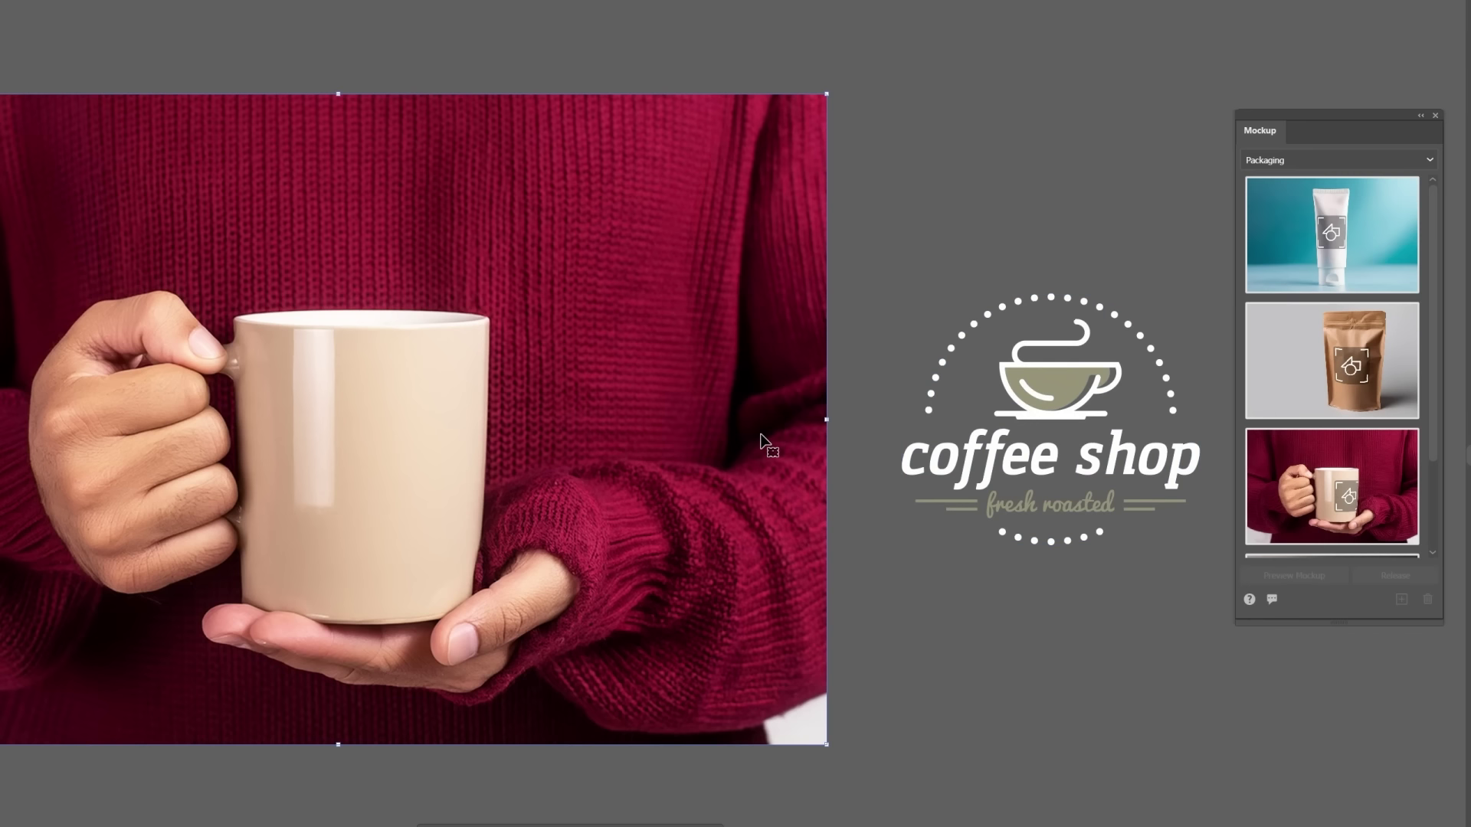
pyautogui.keyDown('shift'); pyautogui.click(1044, 393); pyautogui.keyUp('shift')
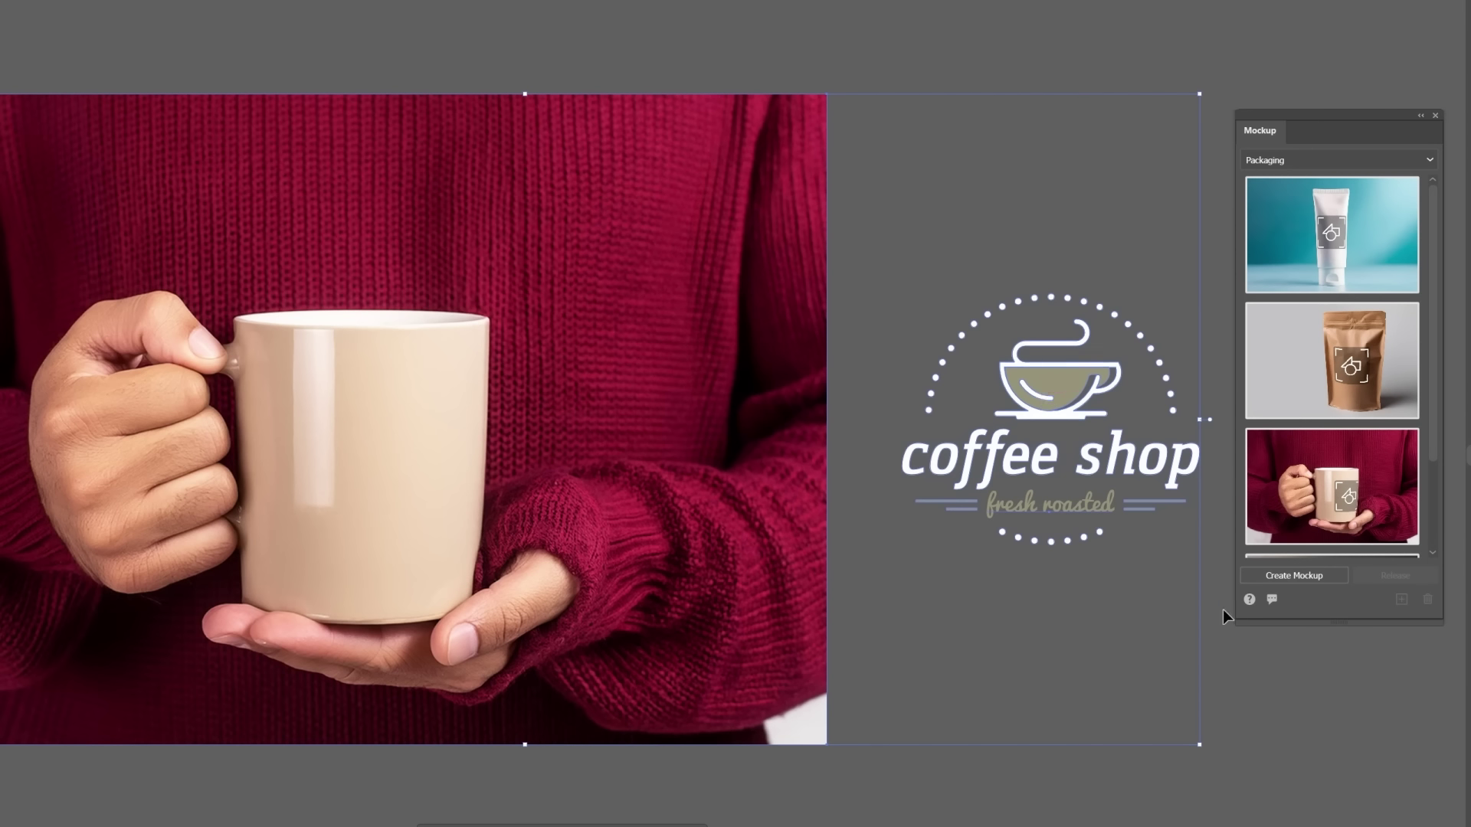
pyautogui.click(1297, 575)
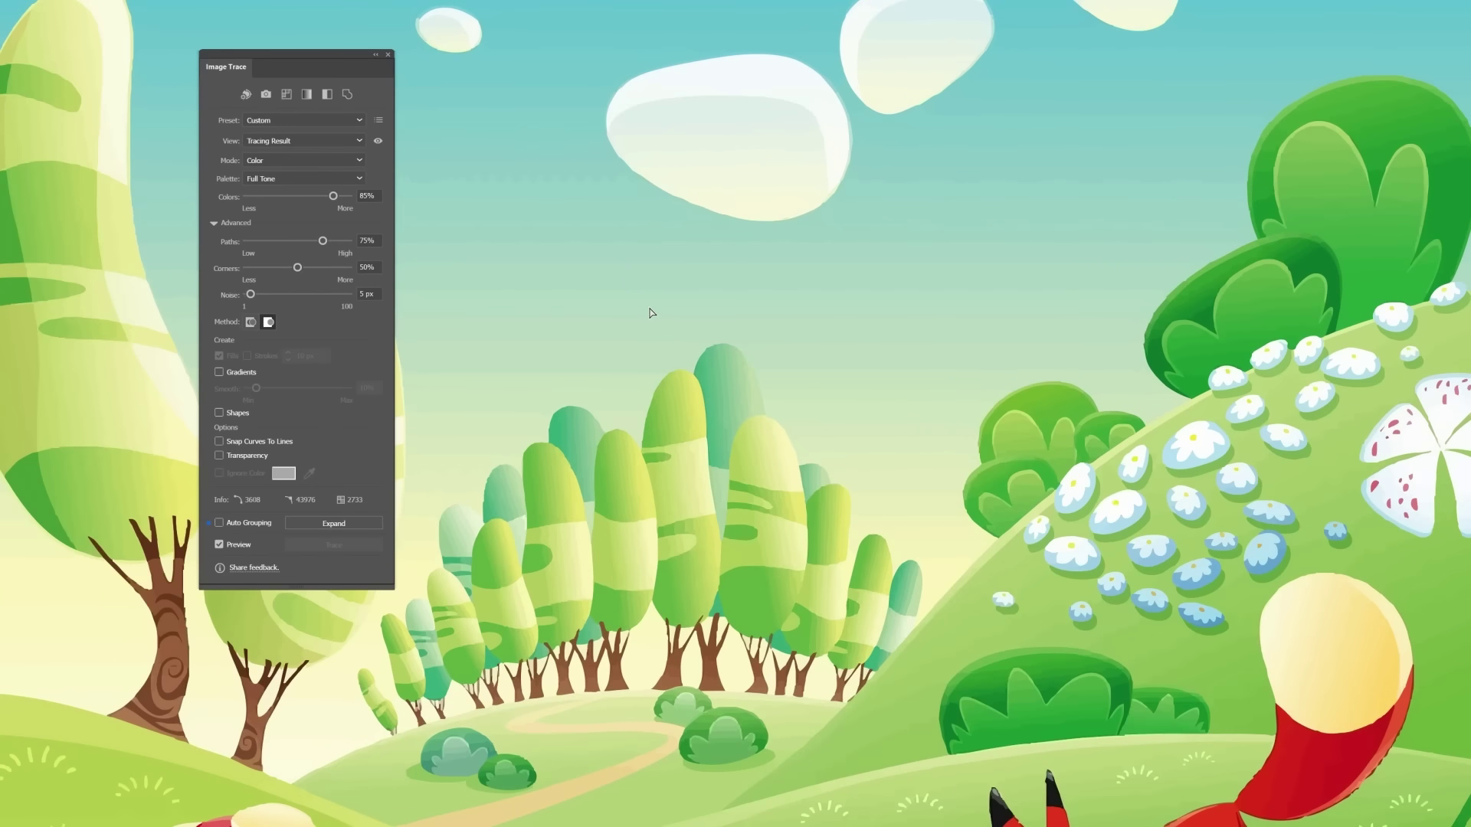
# - Inspect the traced clouds up close, then enable Gradients in the Image Trace settings
pyautogui.scroll(3, 651, 312)
pyautogui.moveTo(651, 314)
pyautogui.mouseDown()
pyautogui.moveTo(683, 378)
pyautogui.moveTo(864, 584)
pyautogui.mouseUp()
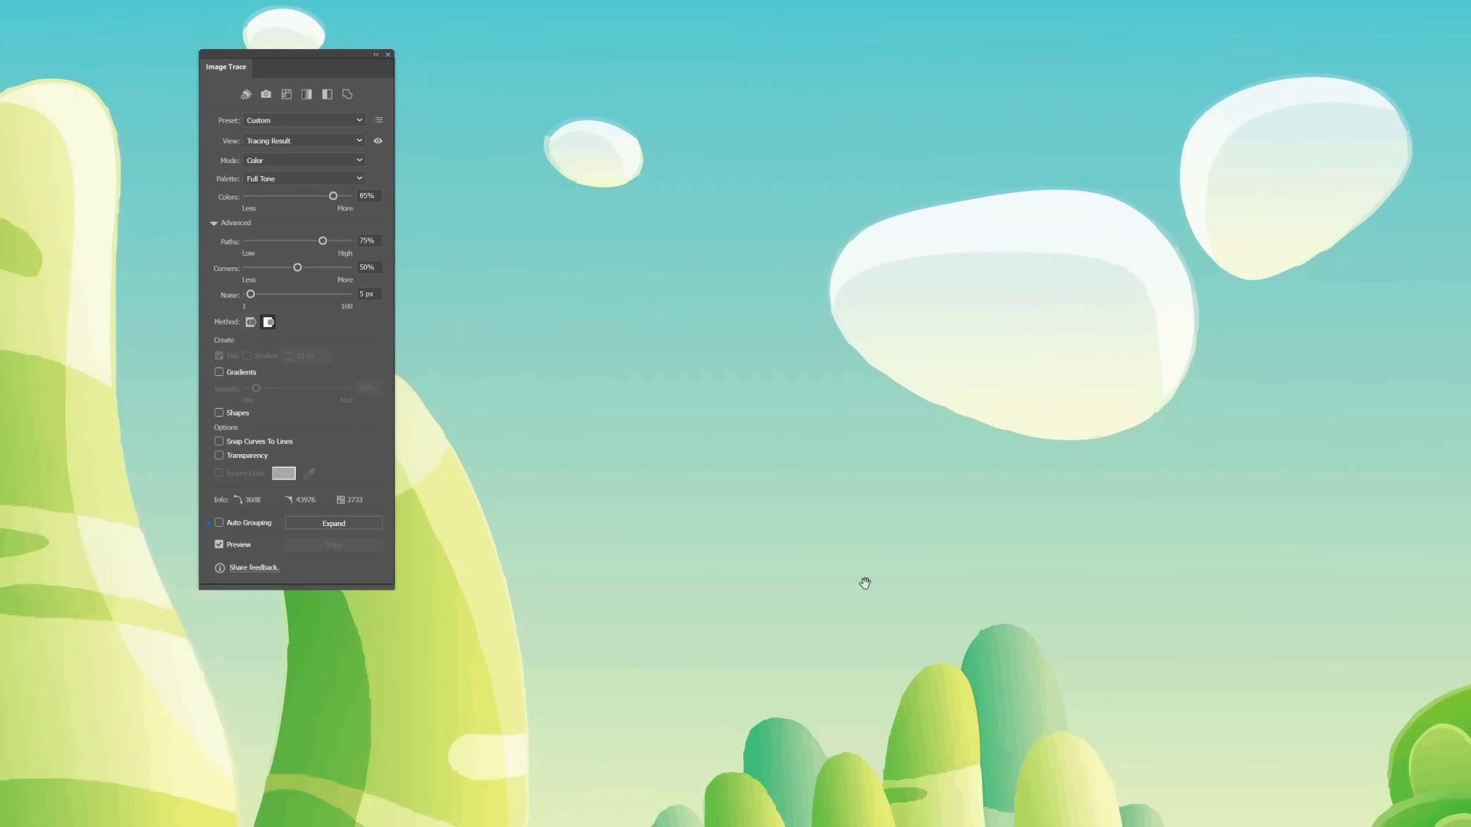
pyautogui.hotkey('ctrl', '0')
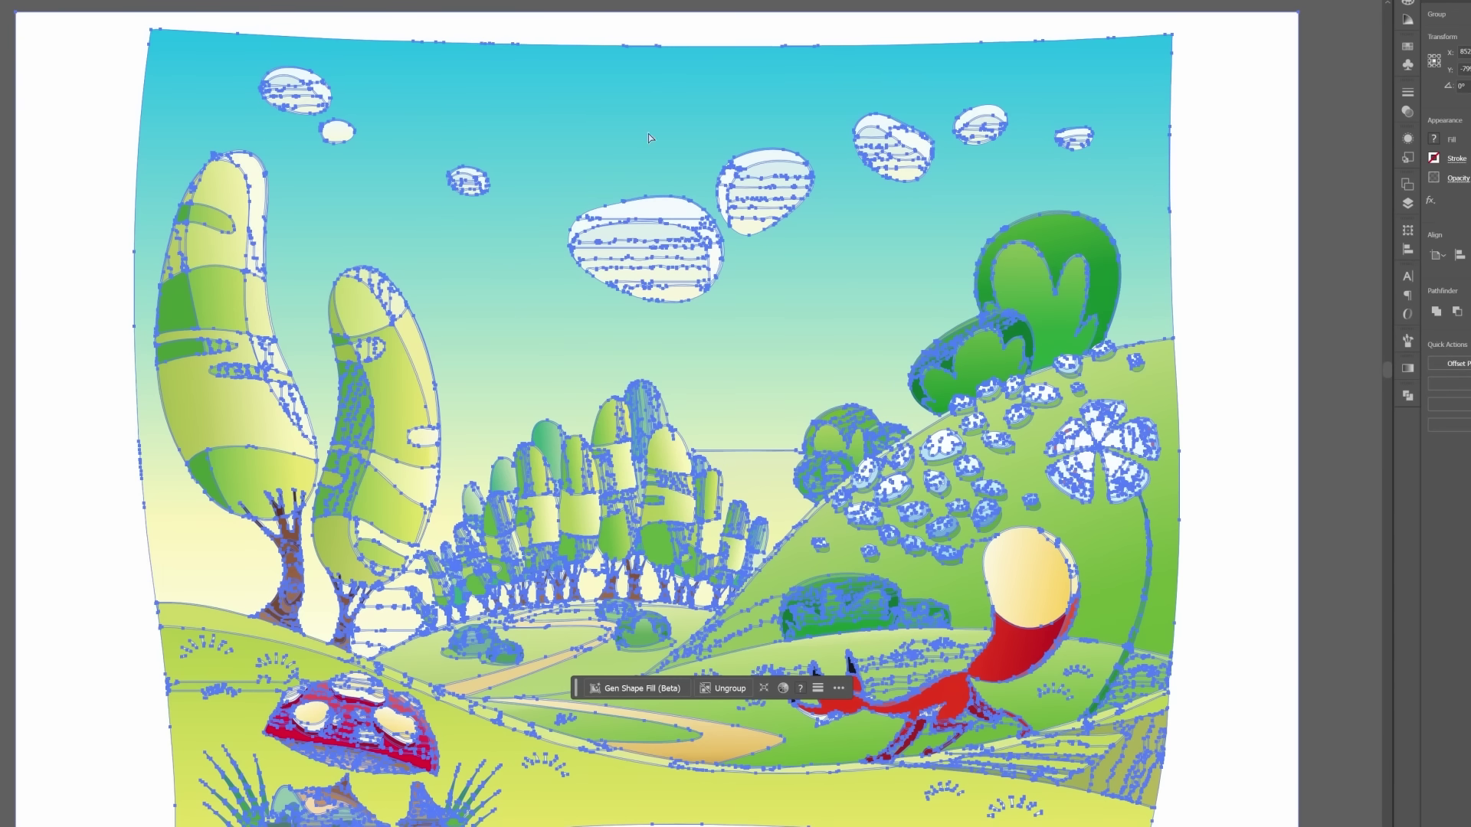
pyautogui.click(1215, 303)
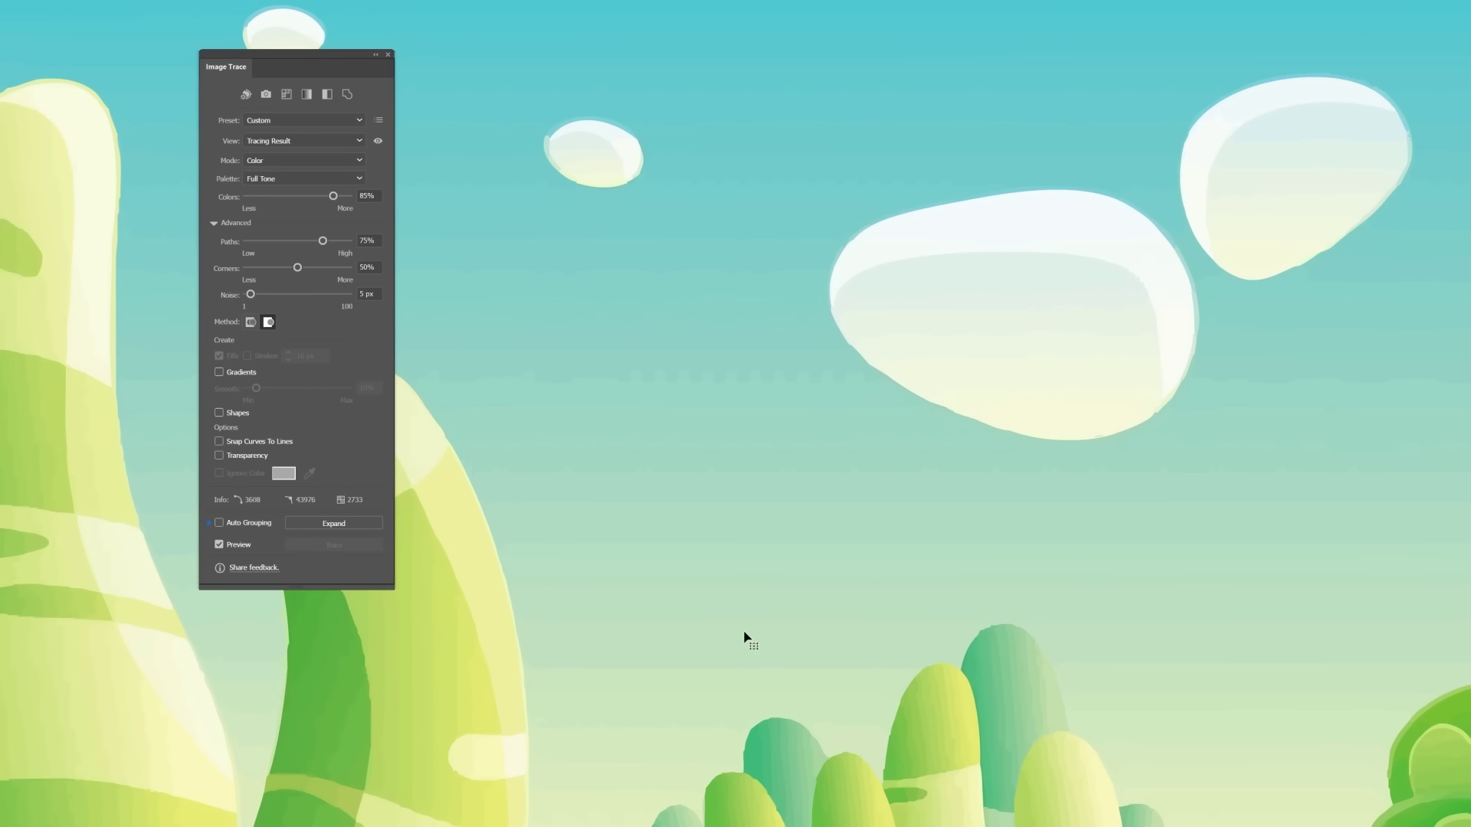
pyautogui.click(219, 373)
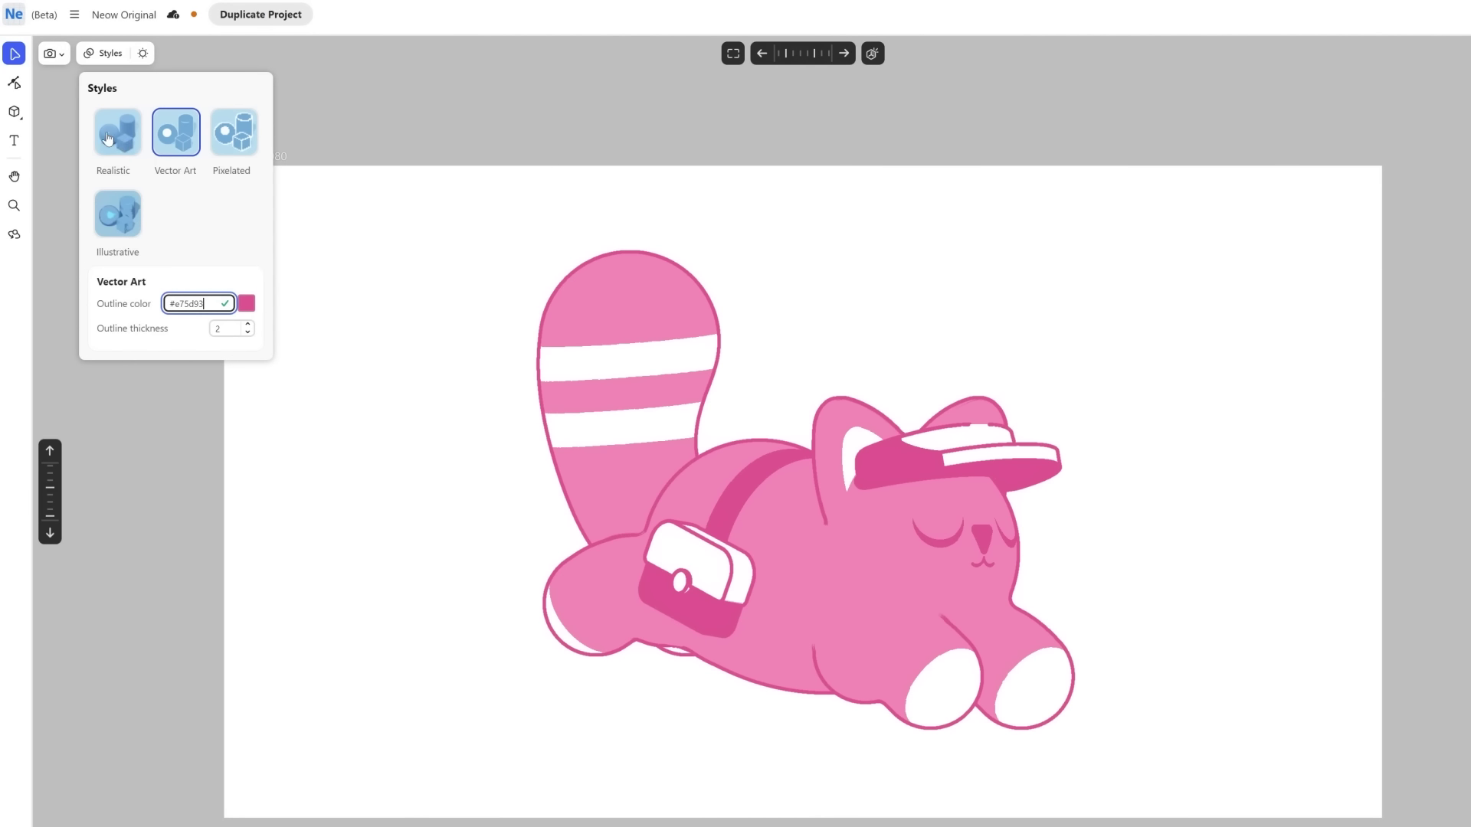
# - Try the Realistic style on the pink cat, then switch it to Pixelated
pyautogui.click(108, 138)
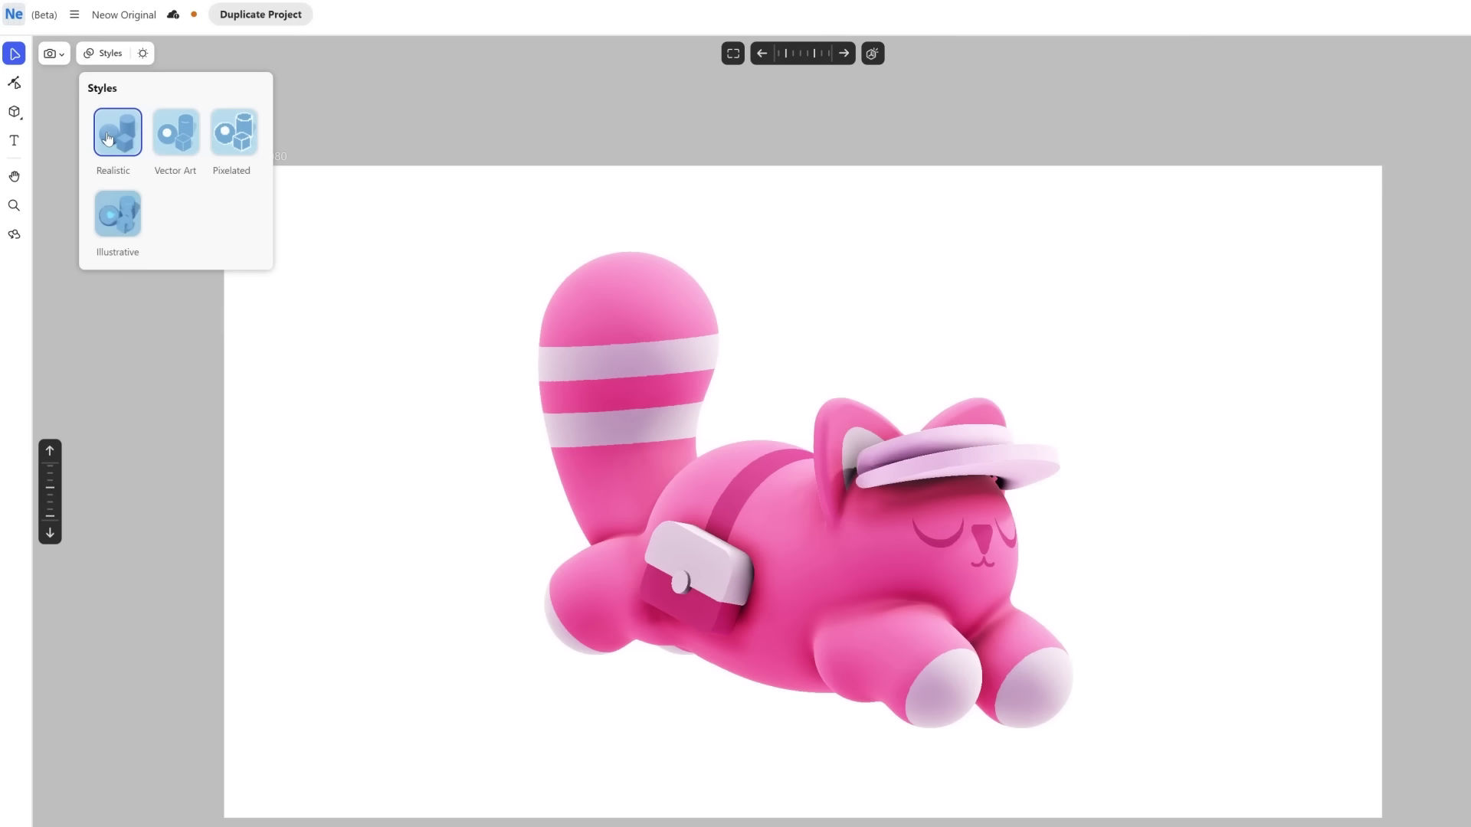
pyautogui.click(239, 142)
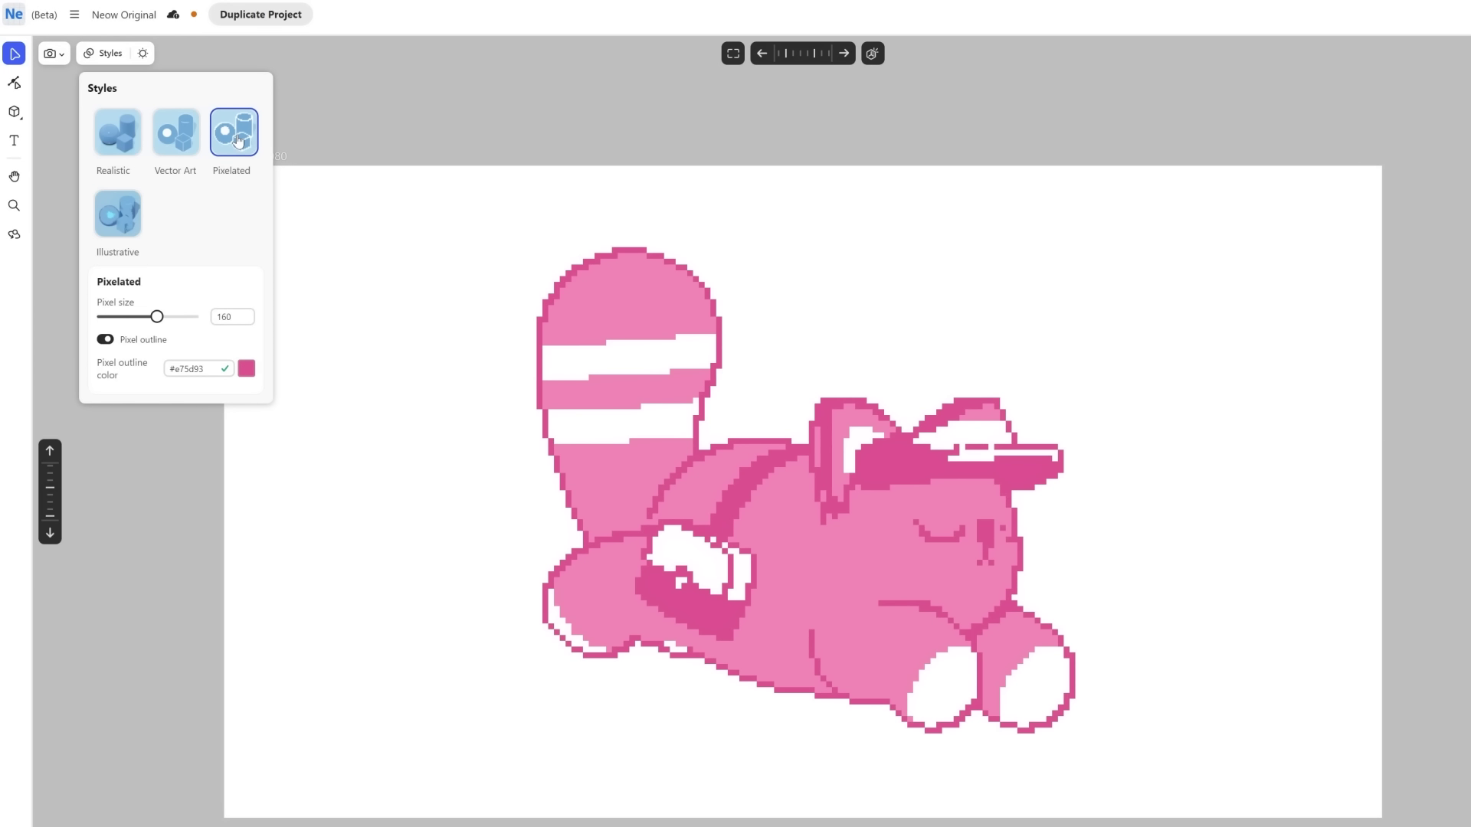